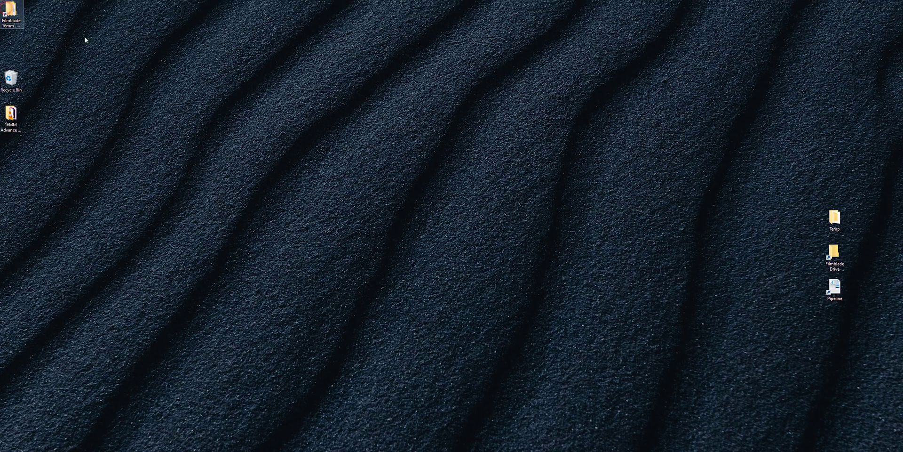
Step: Drag 16mm-UltraFine-Grain-4K-BlendMode-Hardlight.mov from Filmblade 16mm > 16mm Grain onto track V2
{"action": "key", "text": "Return"}
{"action": "double_click", "coordinate": [470, 79]}
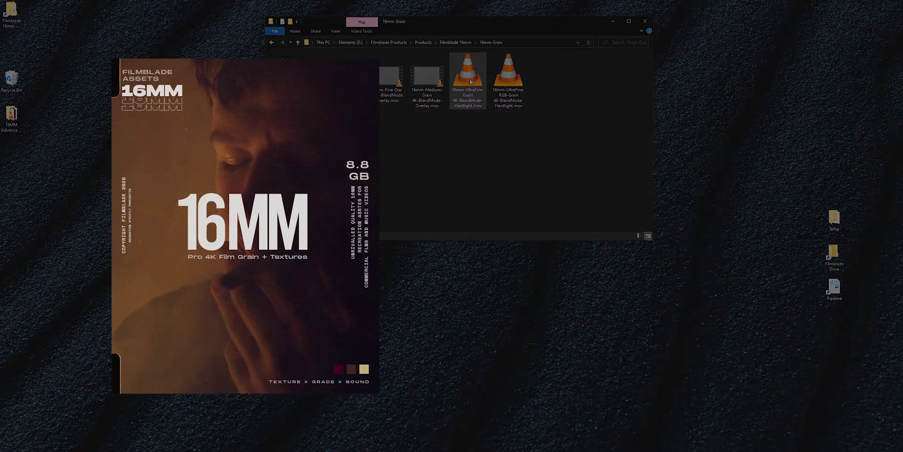
{"action": "left_click_drag", "start_coordinate": [470, 79], "coordinate": [314, 387]}
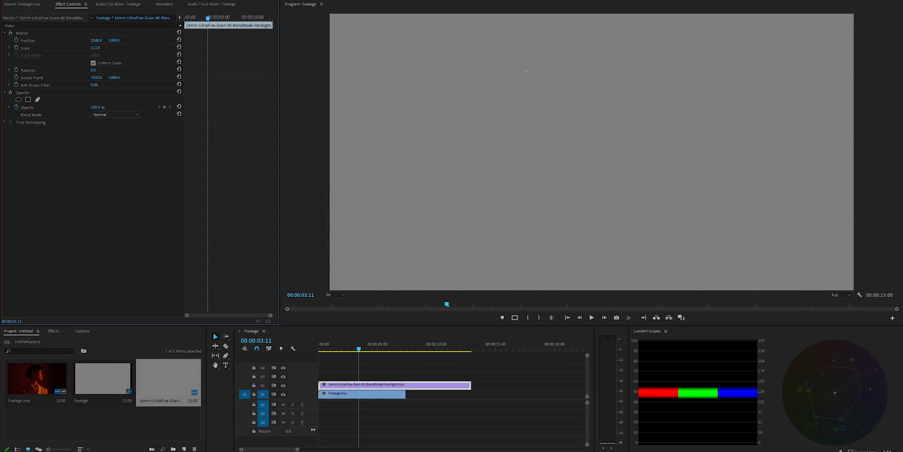
Step: Trim the V2 grain clip to end with Footage.mov and set its blend mode to Hard Light
{"action": "left_click_drag", "start_coordinate": [471, 384], "coordinate": [406, 384]}
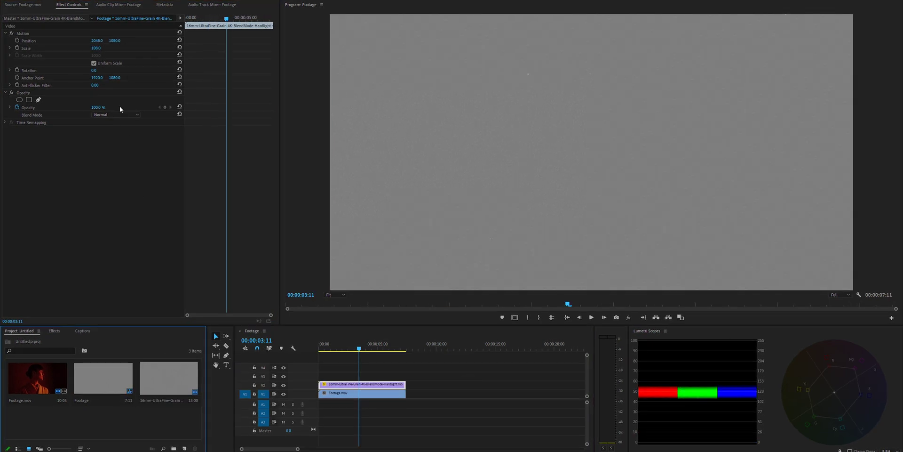
{"action": "left_click", "coordinate": [118, 115]}
{"action": "left_click", "coordinate": [128, 235]}
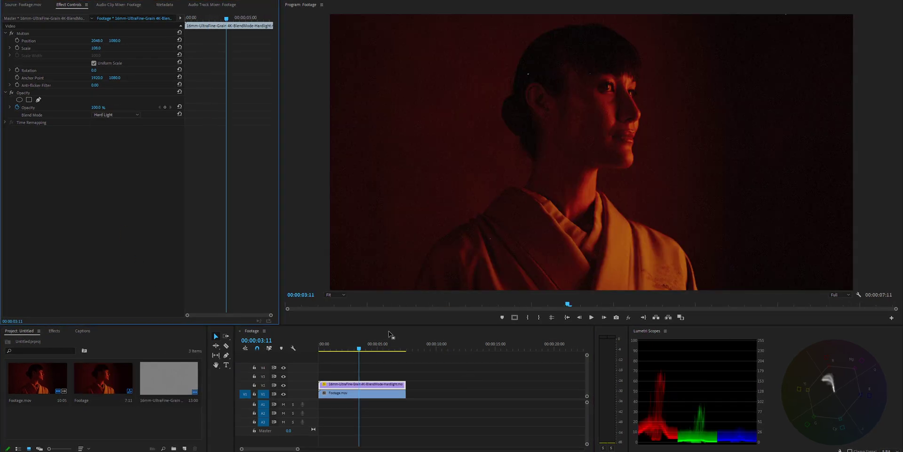
Step: Preview the grain playback with the Program monitor zoomed to 150%
{"action": "key", "text": "space"}
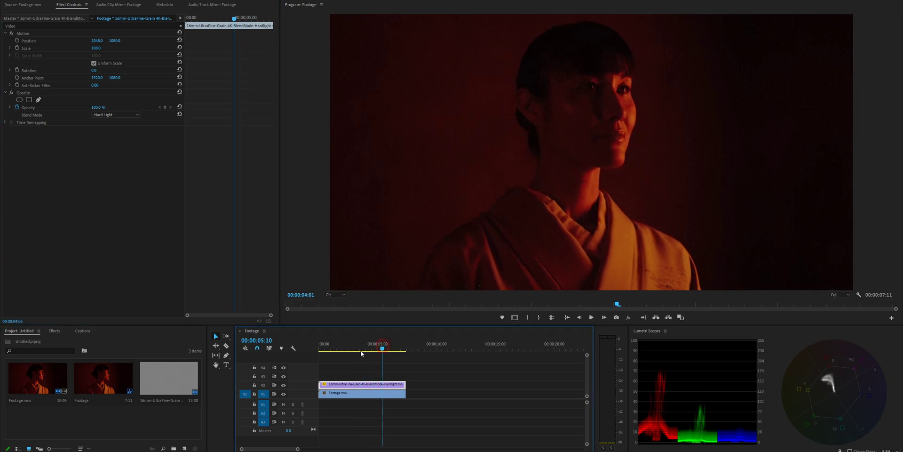
{"action": "key", "text": "space"}
{"action": "left_click", "coordinate": [334, 297]}
{"action": "left_click", "coordinate": [334, 352]}
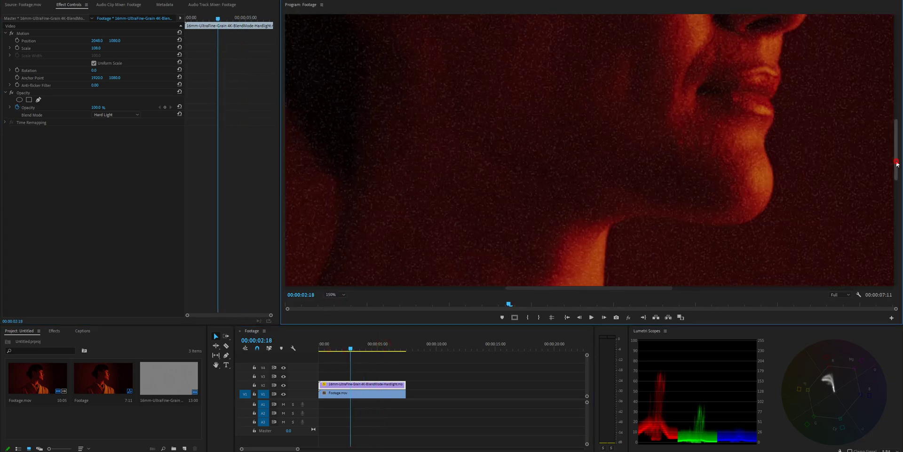
{"action": "left_click_drag", "start_coordinate": [897, 162], "coordinate": [902, 112]}
{"action": "scroll", "coordinate": [902, 112], "scroll_direction": "down", "scroll_amount": 2}
{"action": "scroll", "coordinate": [754, 228], "scroll_direction": "right", "scroll_amount": 5}
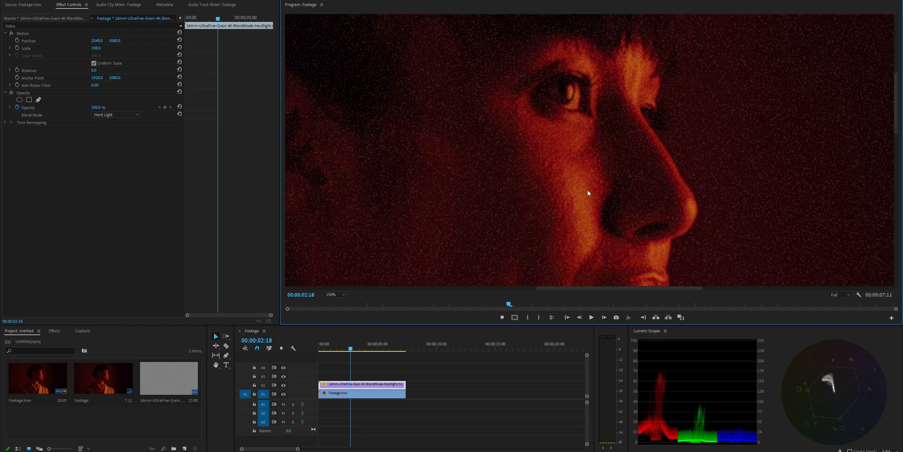
{"action": "key", "text": "space"}
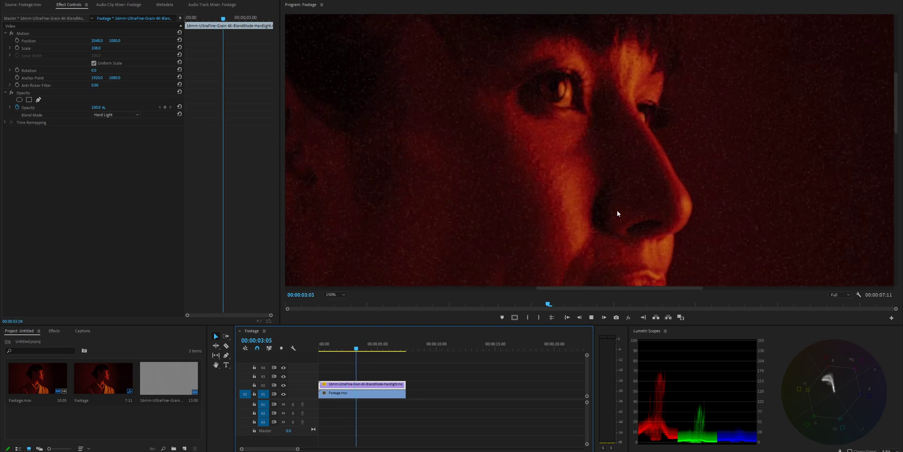
Step: Paste a copy of Footage.mov and move it to track V3 at the sequence start
{"action": "key", "text": "space"}
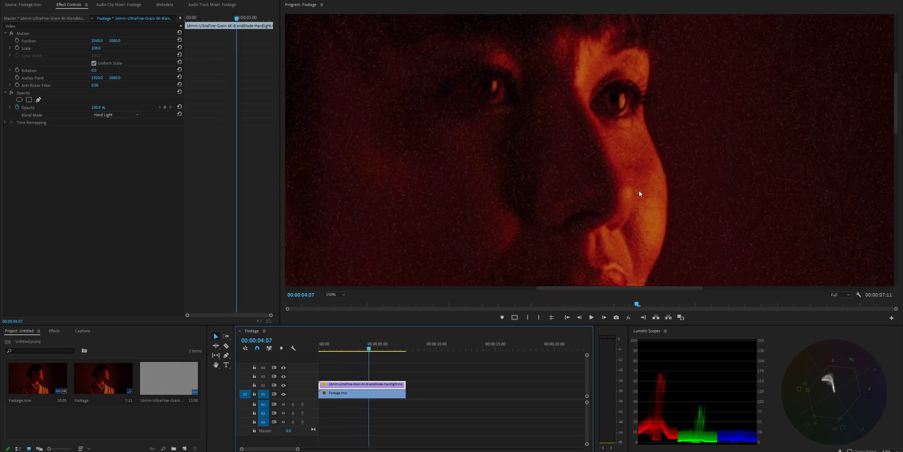
{"action": "left_click", "coordinate": [371, 395]}
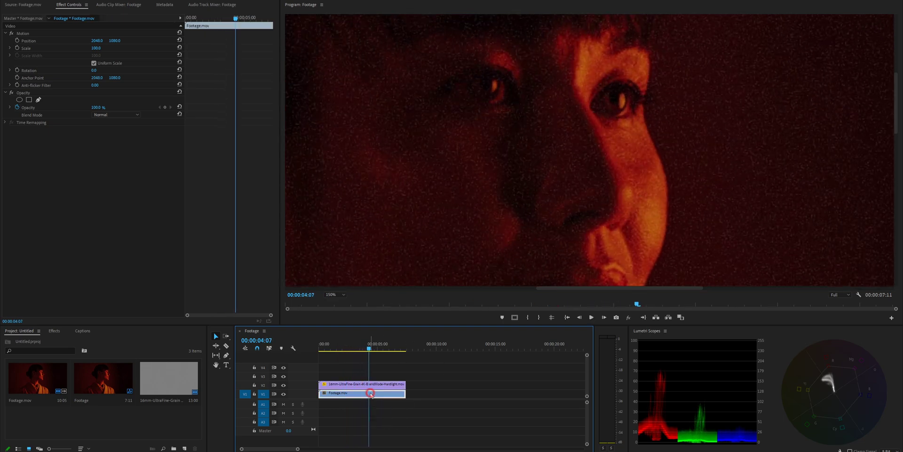
{"action": "left_click", "coordinate": [413, 345]}
{"action": "key", "text": "ctrl+v"}
{"action": "left_click_drag", "start_coordinate": [443, 394], "coordinate": [351, 375]}
{"action": "left_click_drag", "start_coordinate": [352, 340], "coordinate": [361, 341]}
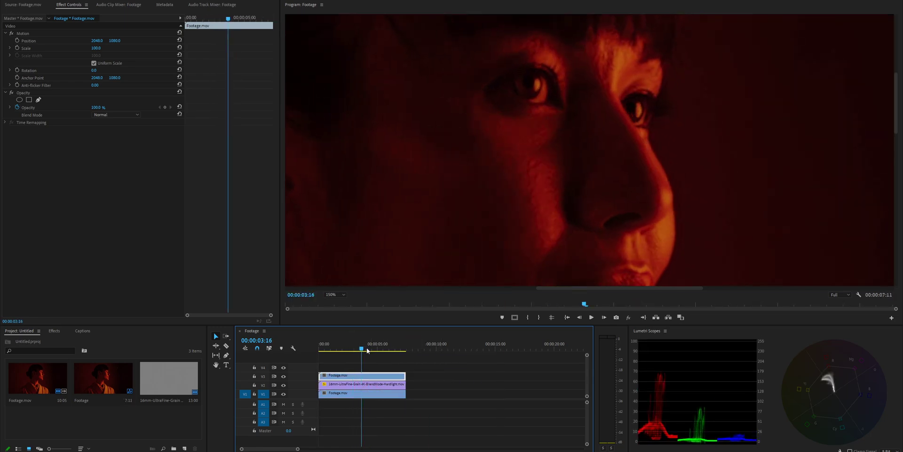
Step: Apply the Brightness & Contrast effect, found by searching 'Contrast', to the V3 copy
{"action": "left_click", "coordinate": [54, 331]}
{"action": "type", "text": "Contrast"}
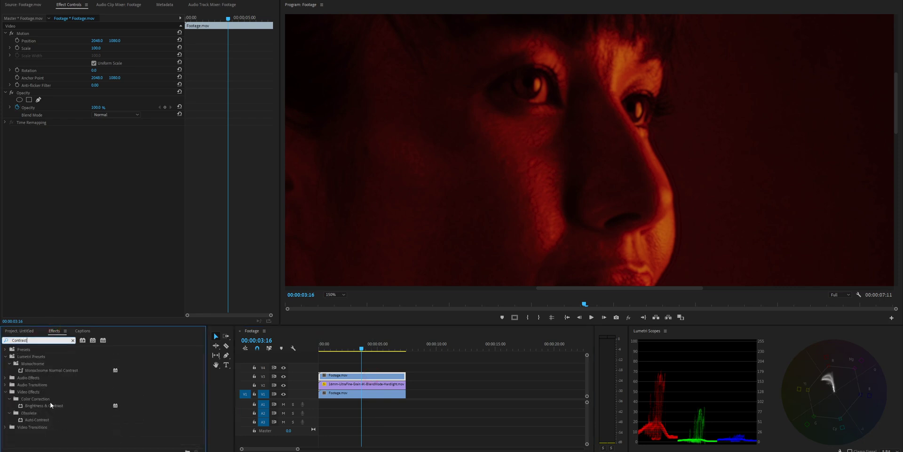
{"action": "left_click_drag", "start_coordinate": [50, 405], "coordinate": [348, 376]}
{"action": "left_click", "coordinate": [354, 387]}
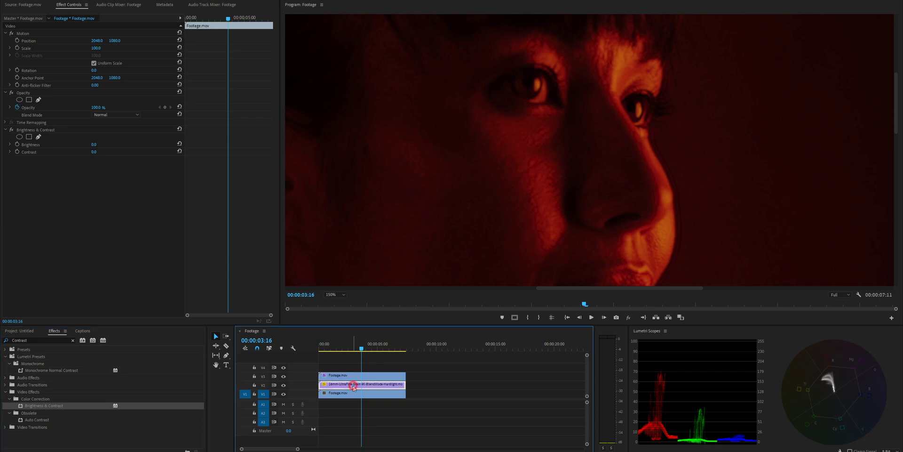
{"action": "left_click", "coordinate": [31, 340]}
Step: Add Track Matte Key to the V2 grain with Matte Video 3, Matte Luma, and Reverse ticked
{"action": "type", "text": "Track"}
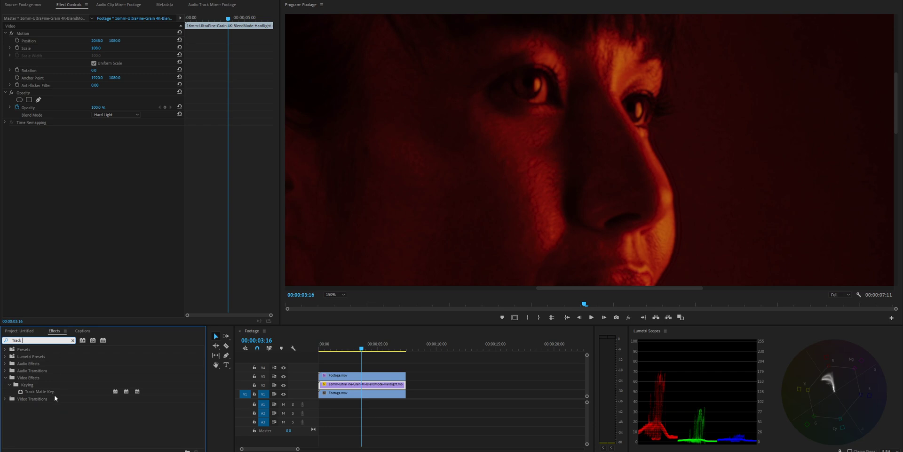
{"action": "left_click_drag", "start_coordinate": [40, 391], "coordinate": [371, 389]}
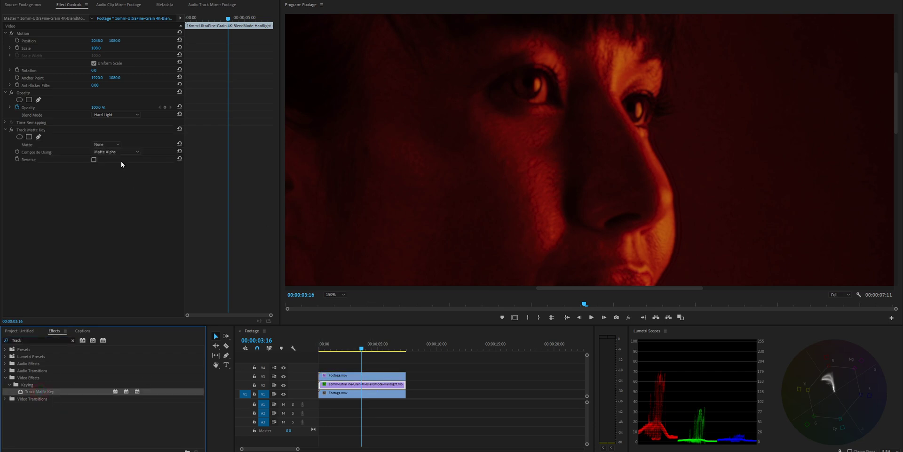
{"action": "left_click", "coordinate": [104, 144]}
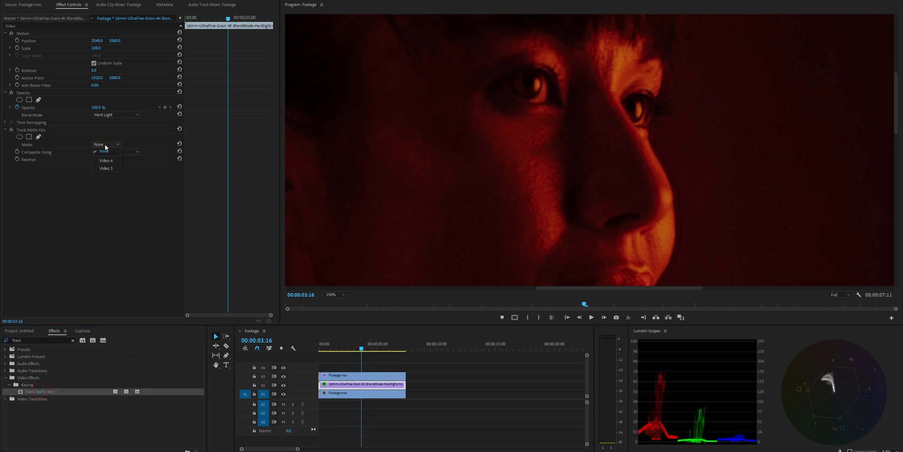
{"action": "left_click", "coordinate": [113, 168]}
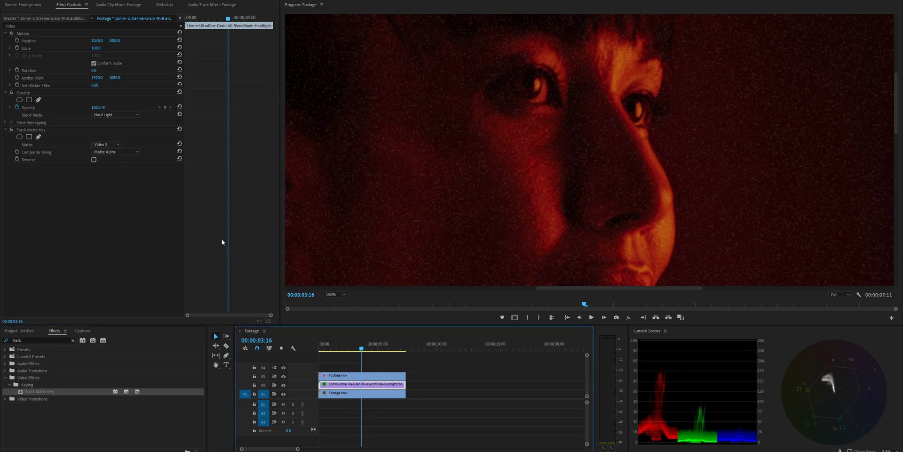
{"action": "left_click", "coordinate": [108, 153]}
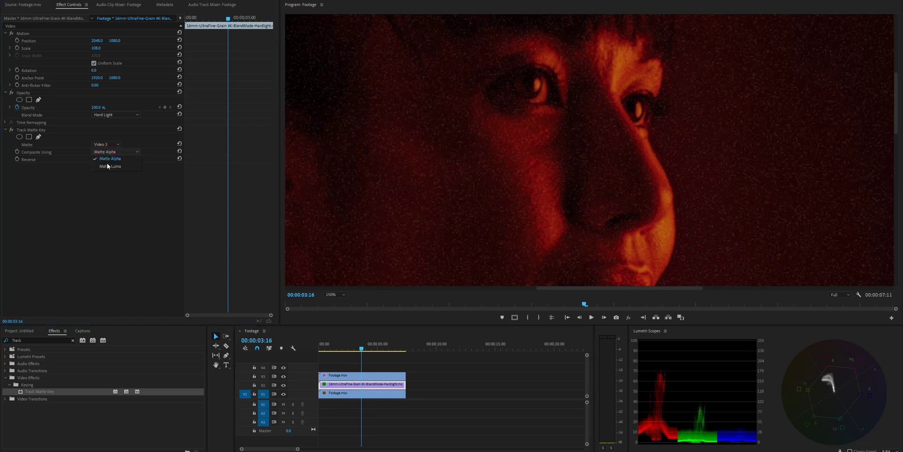
{"action": "left_click", "coordinate": [108, 166]}
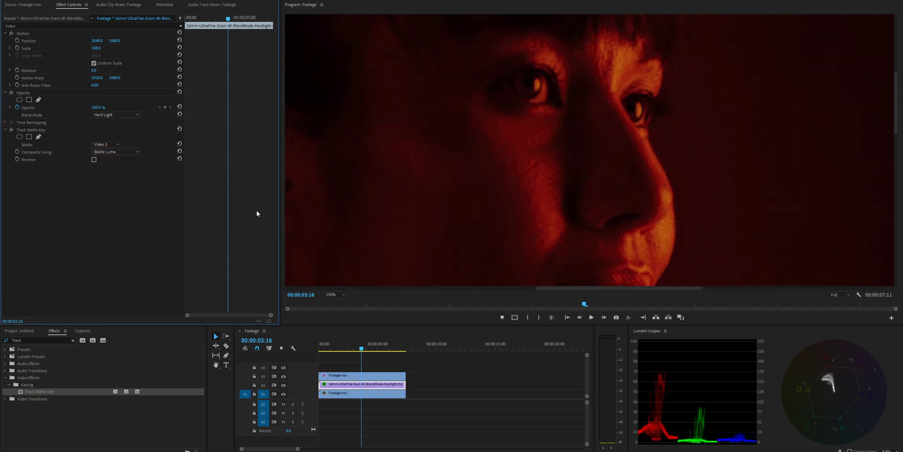
{"action": "left_click", "coordinate": [94, 160]}
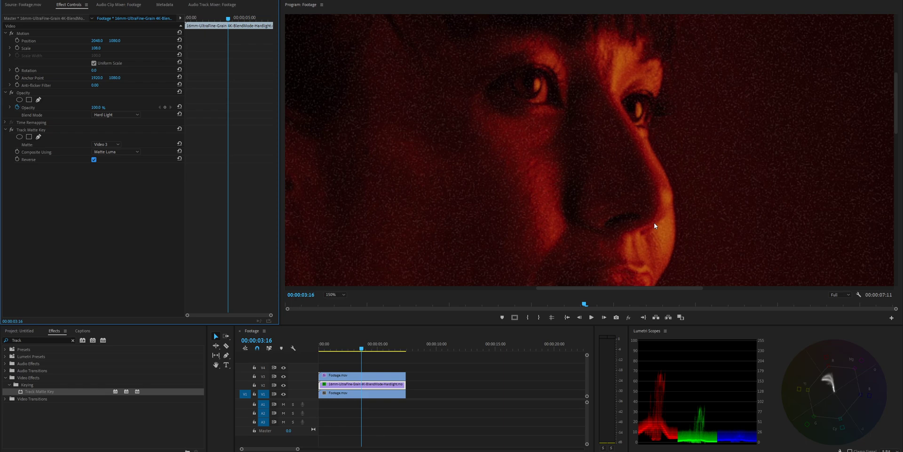
{"action": "left_click", "coordinate": [362, 376]}
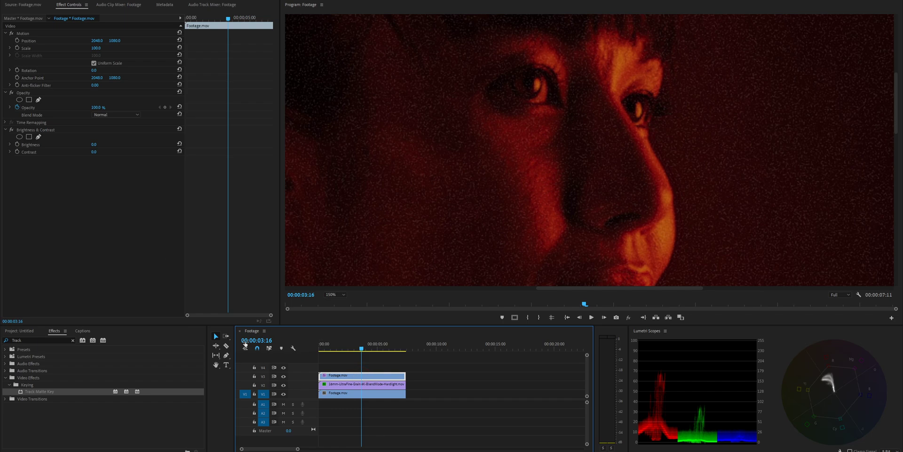
Step: Raise the V3 copy's Brightness & Contrast values to 90 for a high-contrast matte
{"action": "left_click", "coordinate": [94, 152]}
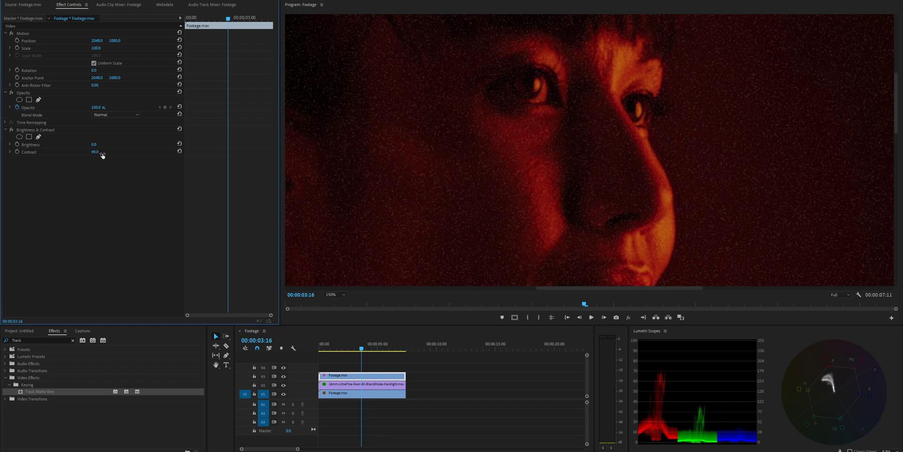
{"action": "left_click_drag", "start_coordinate": [95, 146], "coordinate": [146, 146]}
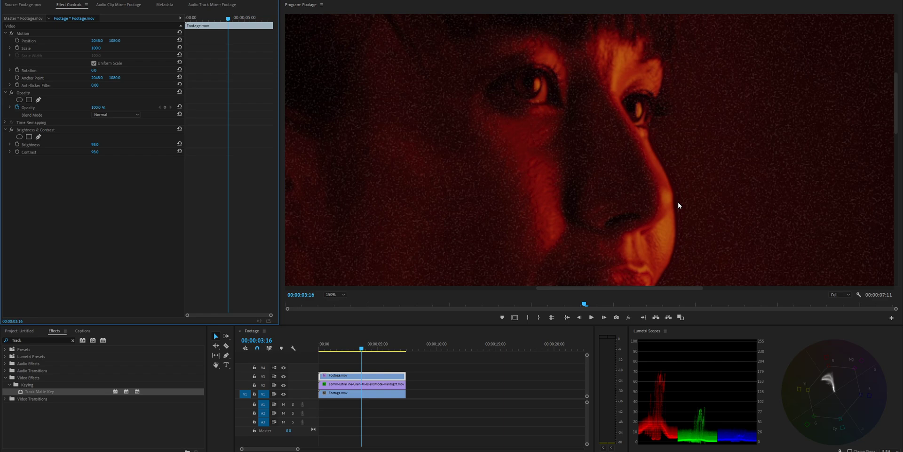
{"action": "left_click", "coordinate": [388, 386]}
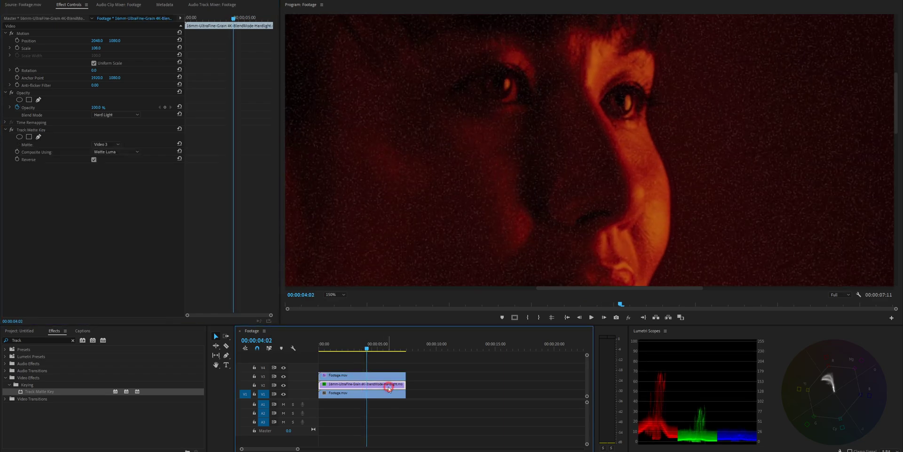
{"action": "left_click", "coordinate": [283, 394]}
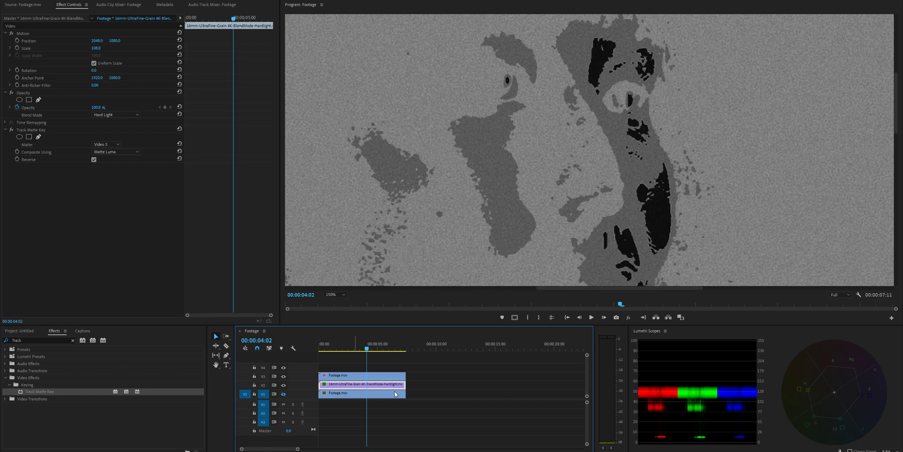
{"action": "left_click", "coordinate": [283, 384]}
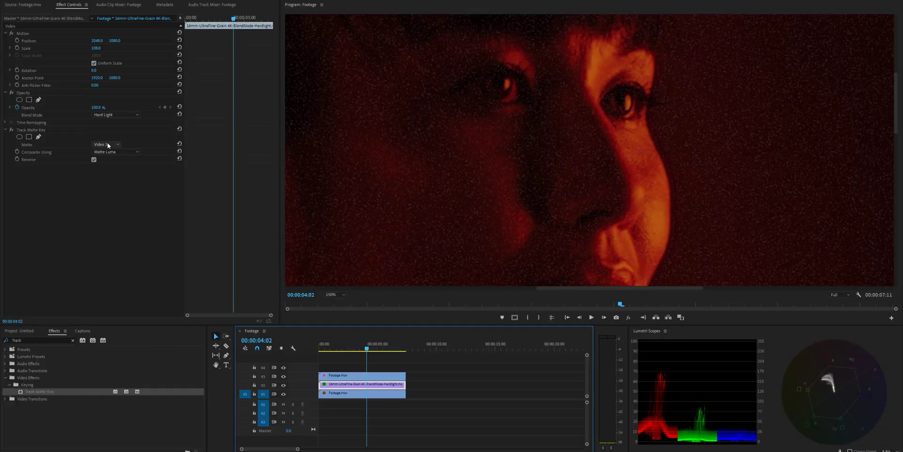
Step: Set the grain opacity to 73%, fit the preview to the frame, and return to the start
{"action": "left_click", "coordinate": [27, 108]}
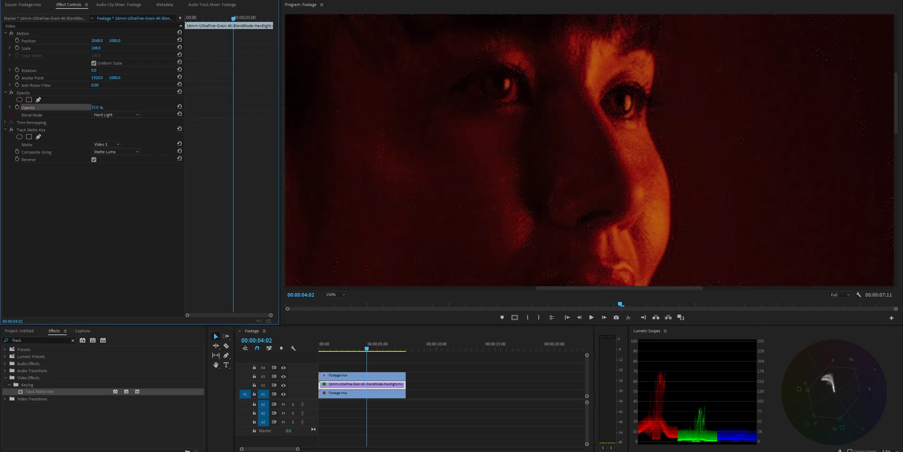
{"action": "left_click_drag", "start_coordinate": [97, 107], "coordinate": [115, 107]}
{"action": "left_click", "coordinate": [334, 295]}
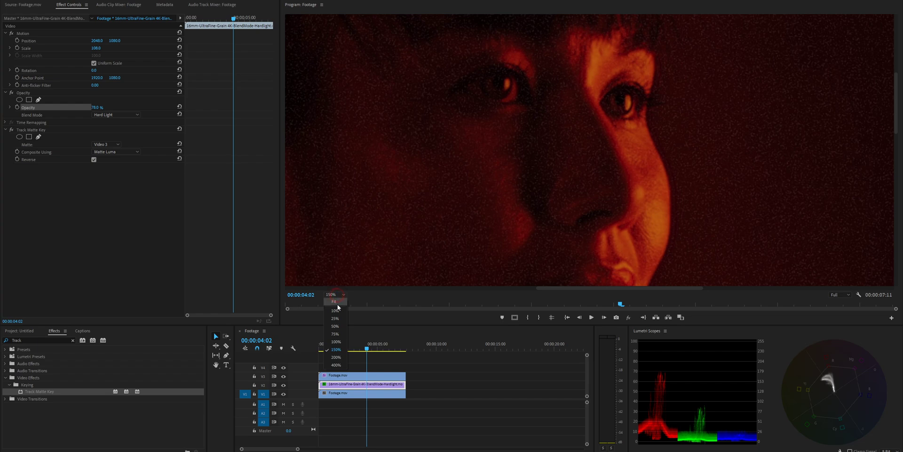
{"action": "left_click", "coordinate": [335, 304]}
{"action": "left_click_drag", "start_coordinate": [360, 341], "coordinate": [314, 343]}
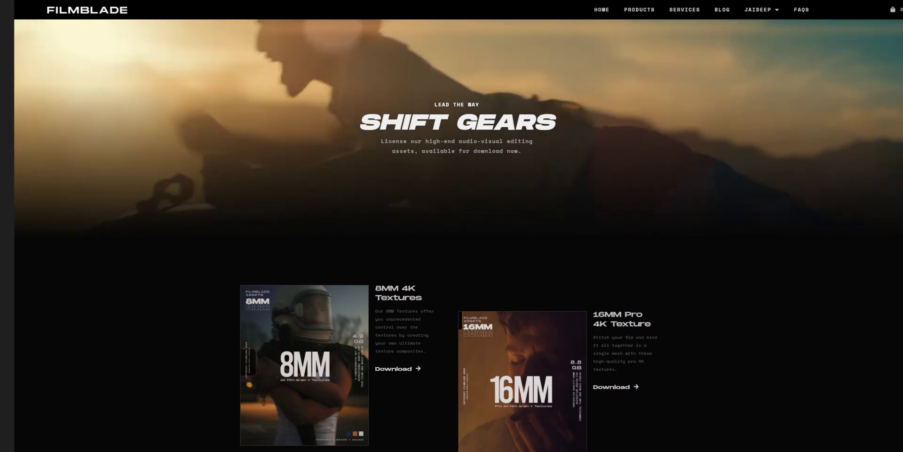
Step: Scroll the Filmblade homepage down to the 8MM, 16MM, Pulsar SFX and Retro VHS product cards
{"action": "scroll", "coordinate": [451, 236], "scroll_direction": "down", "scroll_amount": 2}
{"action": "scroll", "coordinate": [452, 235], "scroll_direction": "down", "scroll_amount": 5}
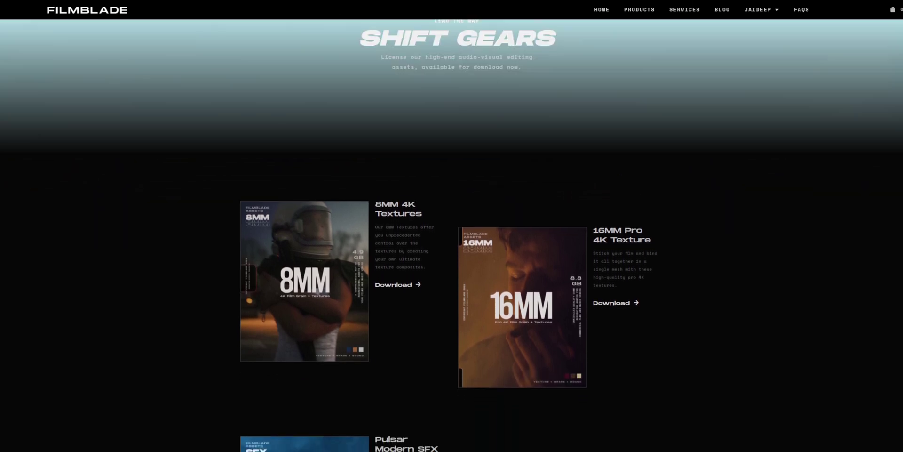
{"action": "scroll", "coordinate": [452, 235], "scroll_direction": "down", "scroll_amount": 2}
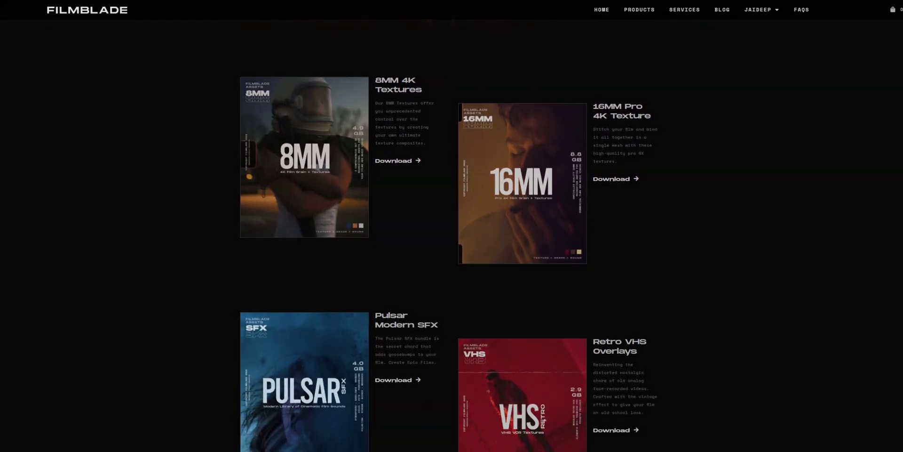